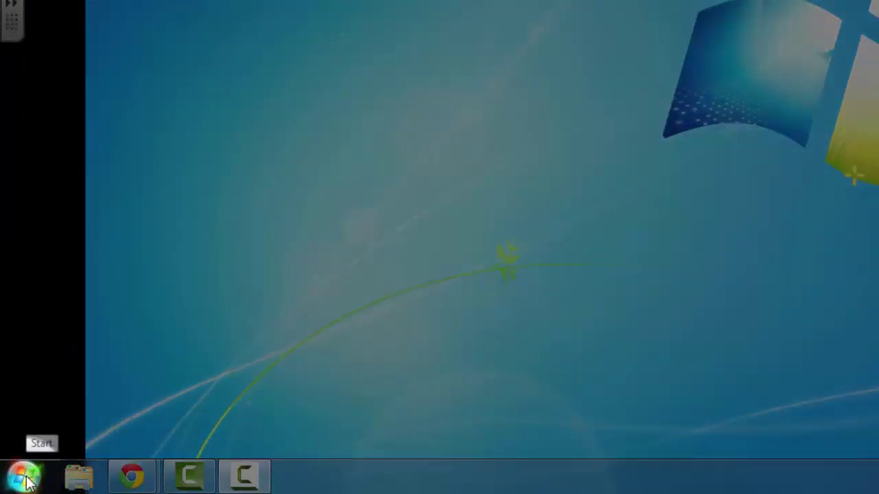
# - Launch Microsoft Word 2010 from a Start menu search for 'word', opening blank Document1
pyautogui.click(26, 480)
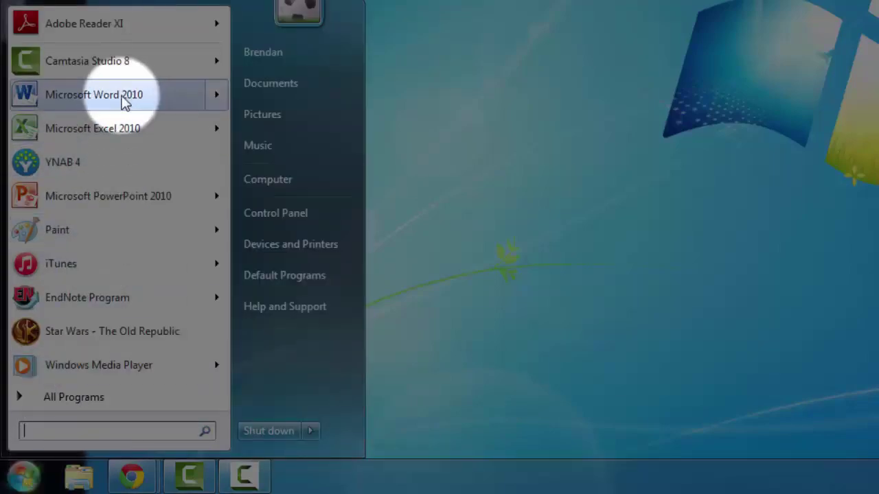
pyautogui.moveTo(144, 101)
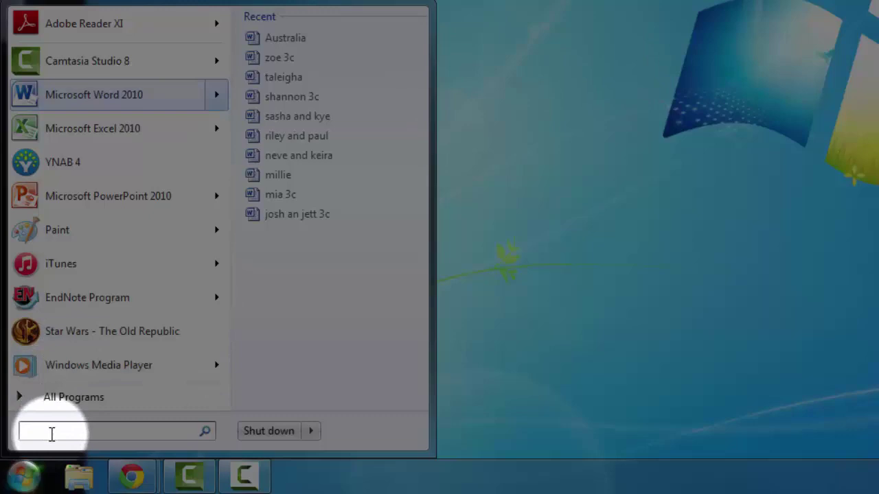
pyautogui.click(52, 431)
pyautogui.write('word')
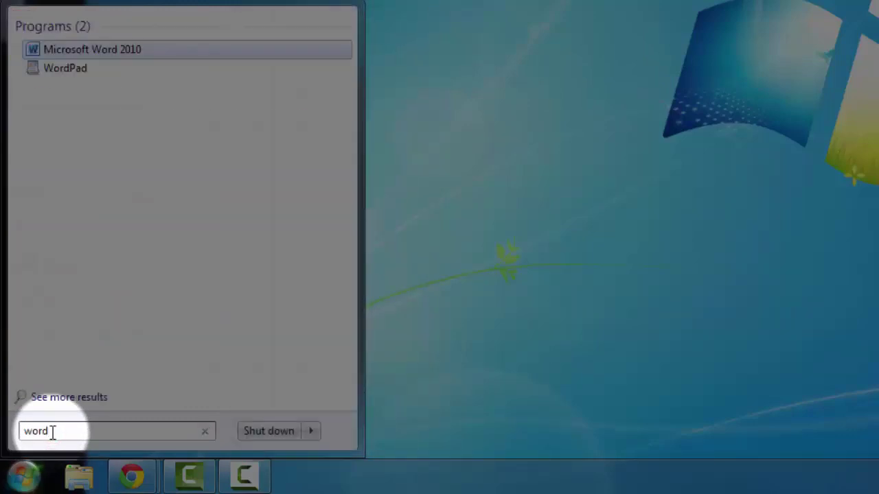
pyautogui.click(109, 55)
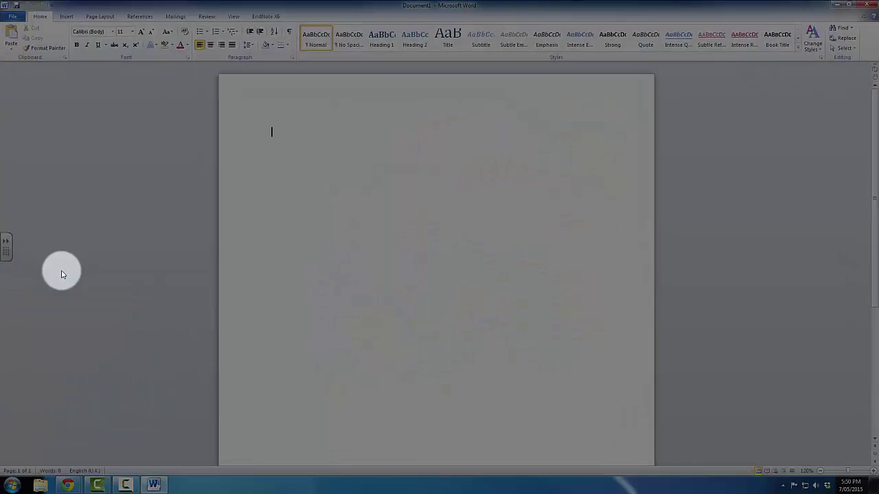
pyautogui.click(69, 484)
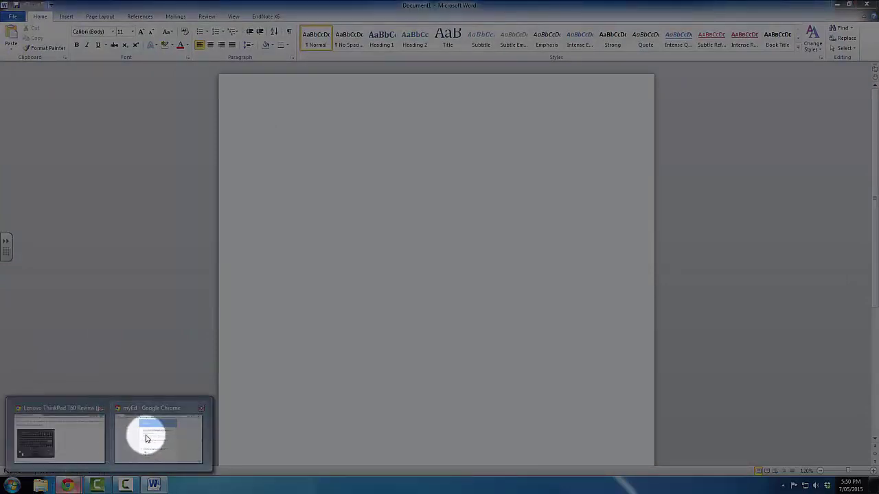
# - Read the Australia - Wikiwand article's introduction in Chrome, then return to the blank Word document
pyautogui.click(67, 424)
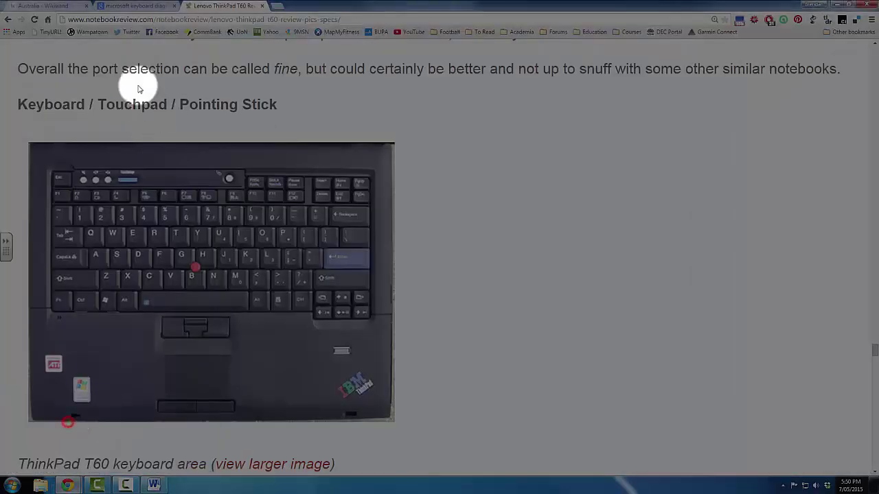
pyautogui.click(42, 5)
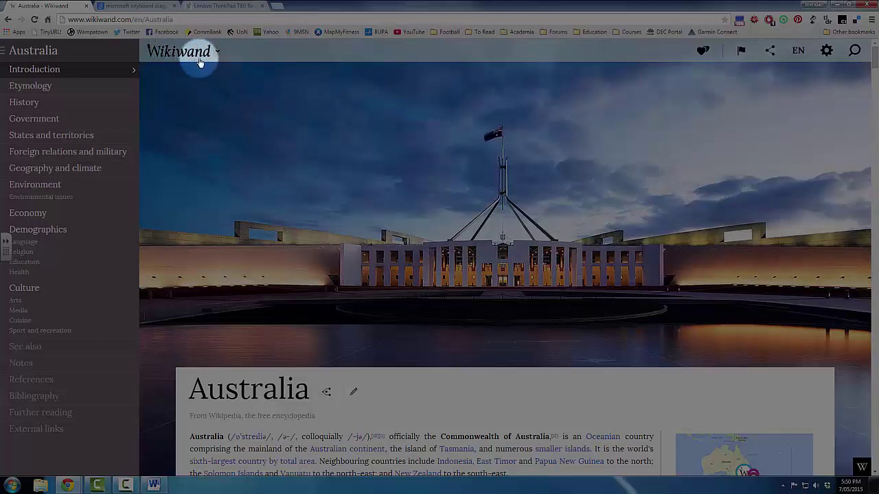
pyautogui.click(314, 124)
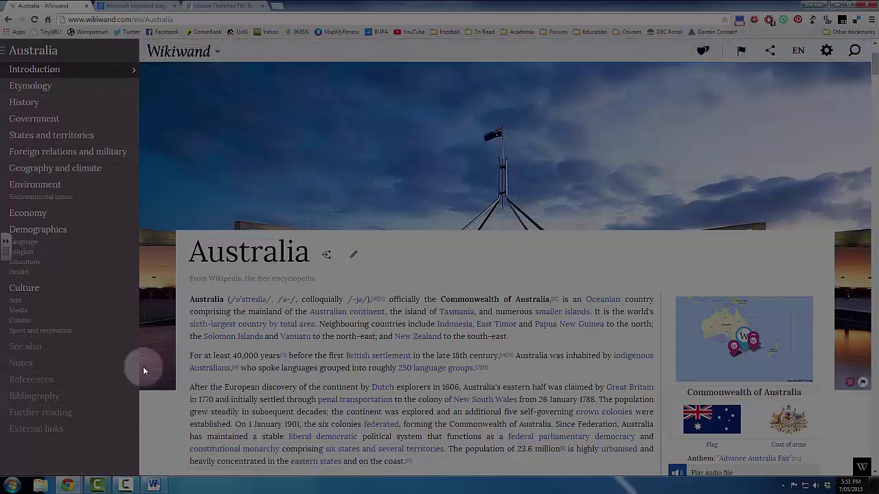
pyautogui.moveTo(62, 486)
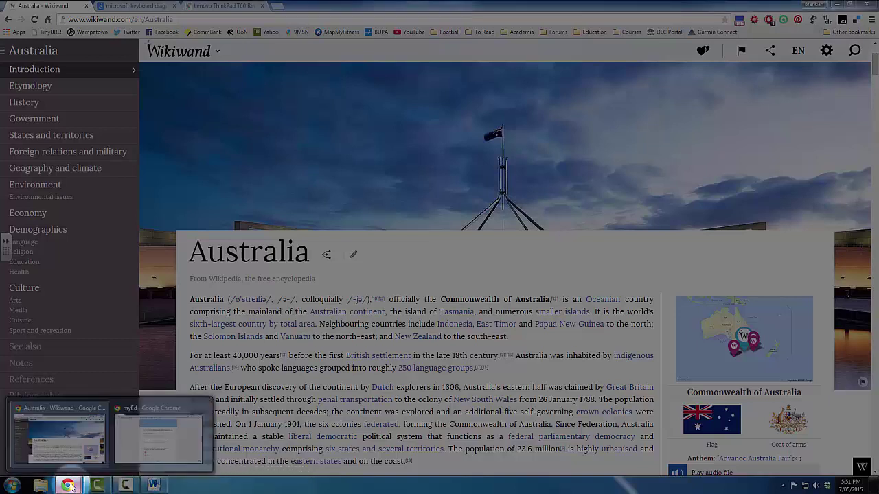
pyautogui.click(68, 431)
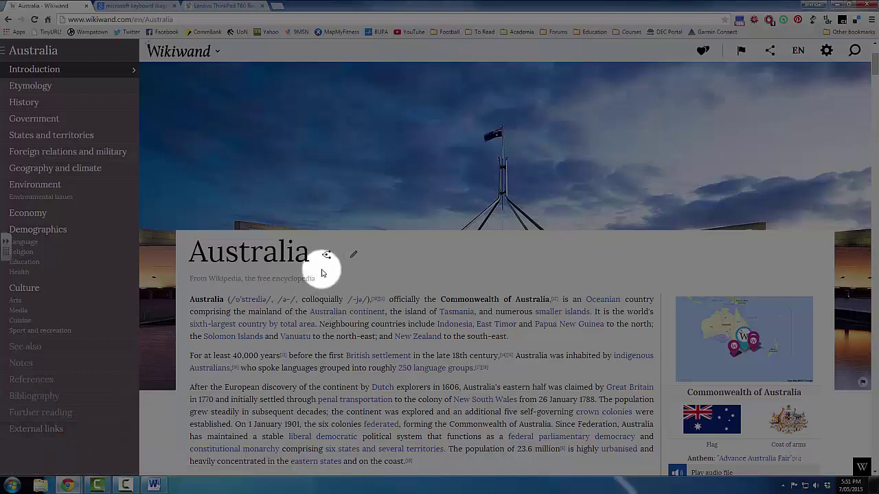
# - Bring Word to the front, then switch back to Chrome using Alt+Tab and its taskbar thumbnail
pyautogui.moveTo(323, 261)
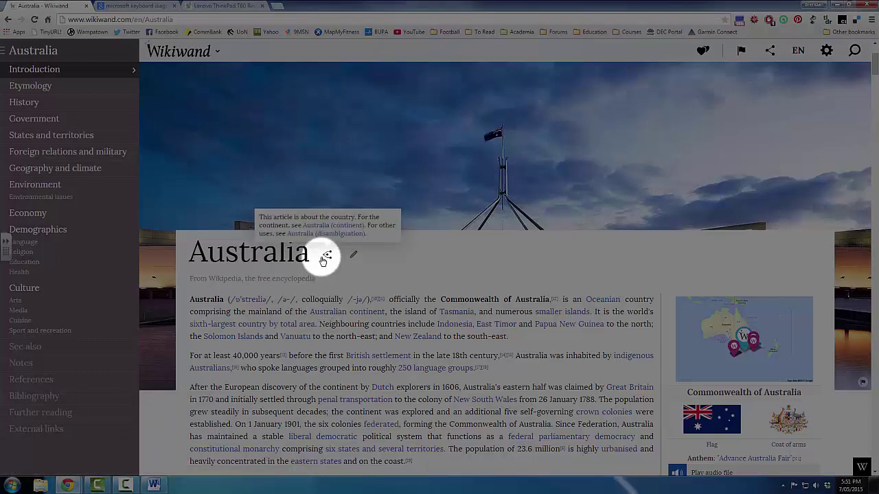
pyautogui.moveTo(155, 482)
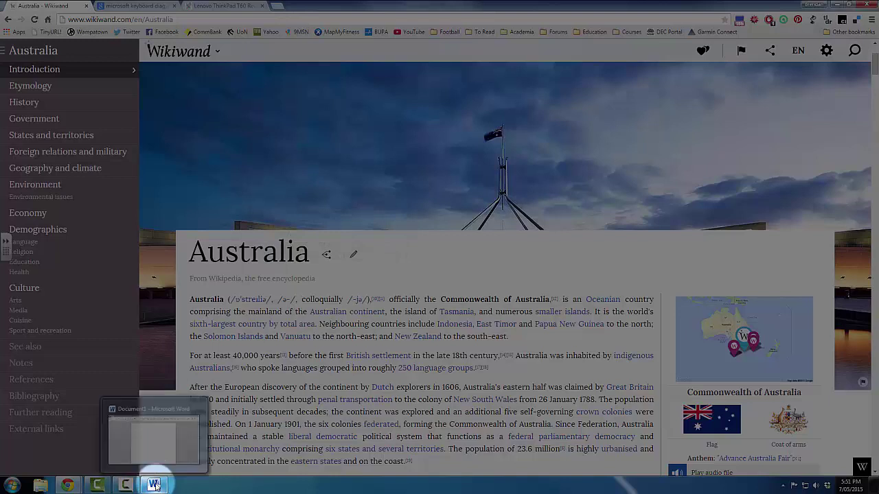
pyautogui.click(155, 485)
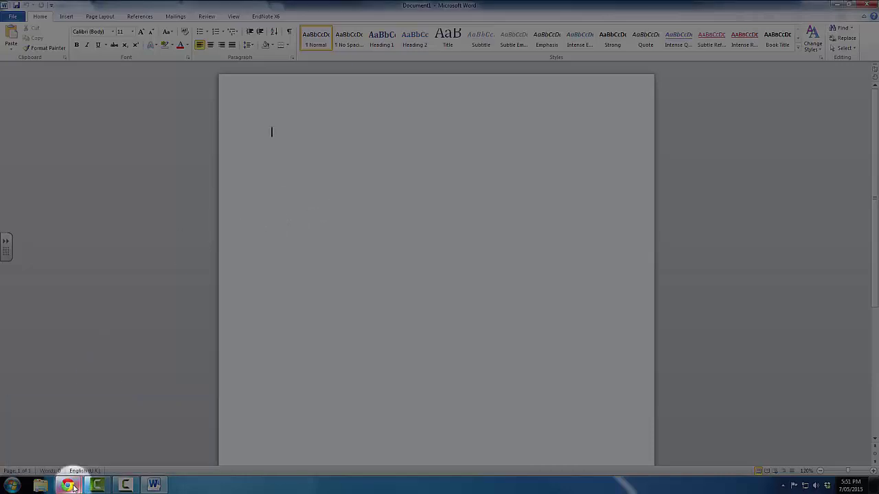
pyautogui.hotkey('alt', 'Tab')
pyautogui.moveTo(73, 489)
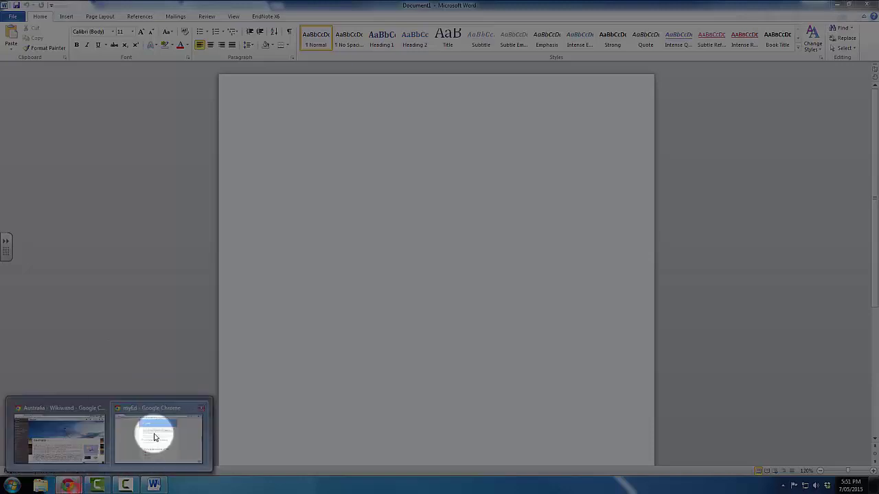
pyautogui.click(70, 431)
# - Switch to the Google Images tab showing the ANSI keyboard layout diagram
pyautogui.click(138, 5)
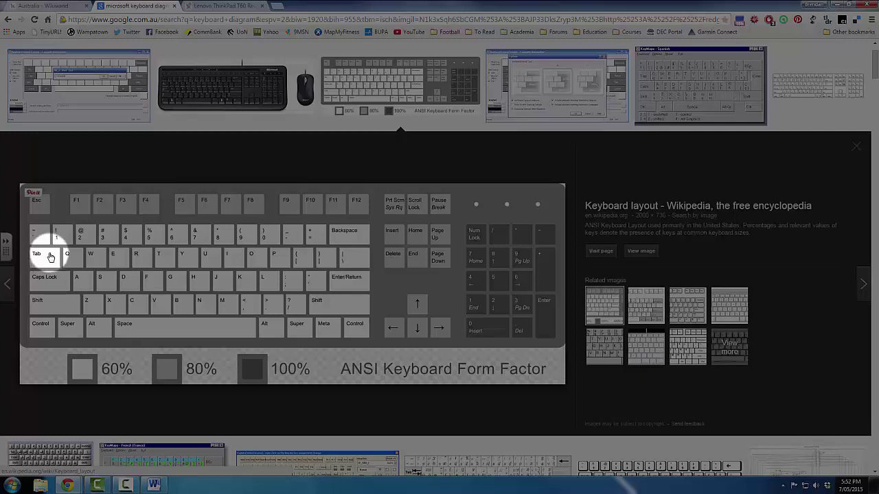
# - Look at the Lenovo ThinkPad T60 review tab, then go back to the Australia - Wikiwand tab
pyautogui.click(210, 6)
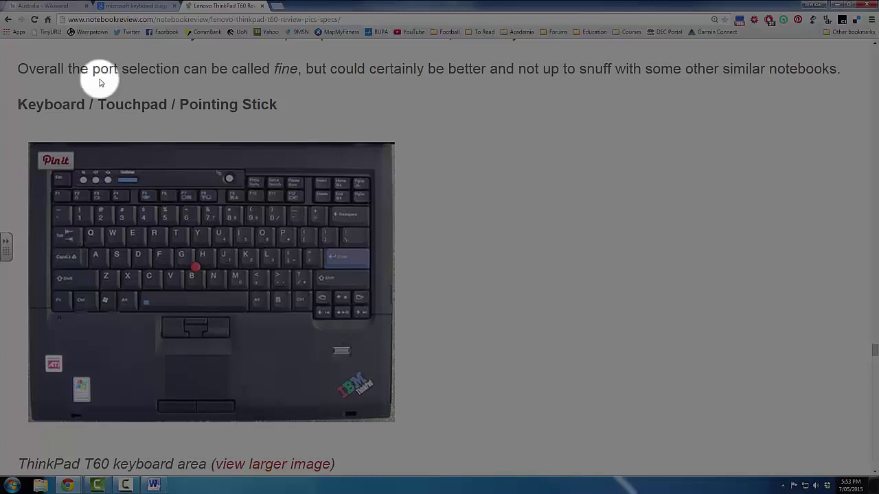
pyautogui.click(65, 5)
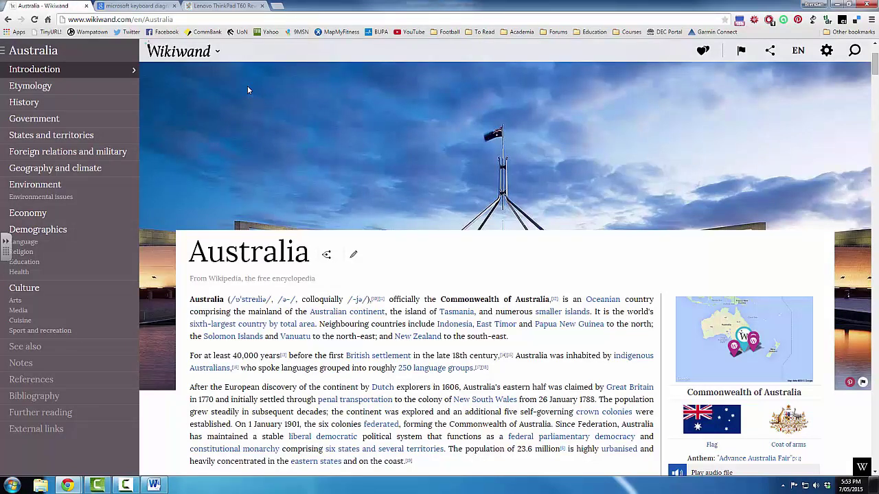
pyautogui.hotkey('alt', 'Tab')
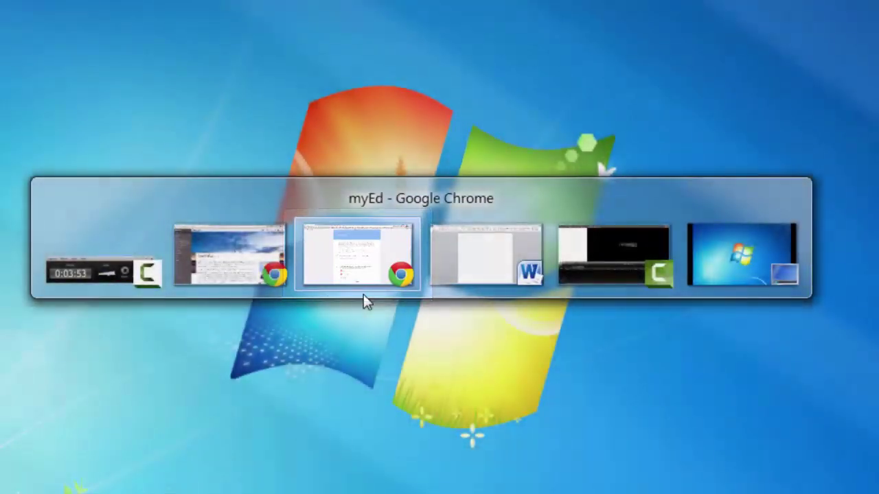
pyautogui.hotkey('alt', 'Tab')
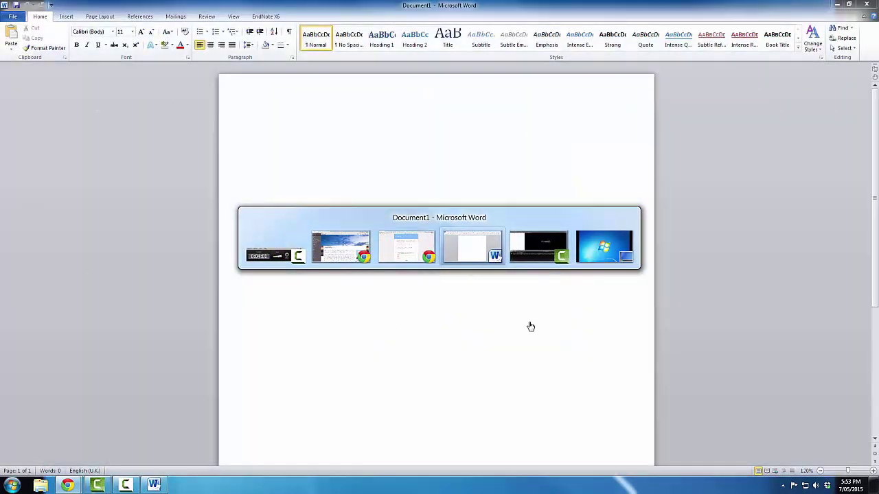
pyautogui.hotkey('alt', 'Tab')
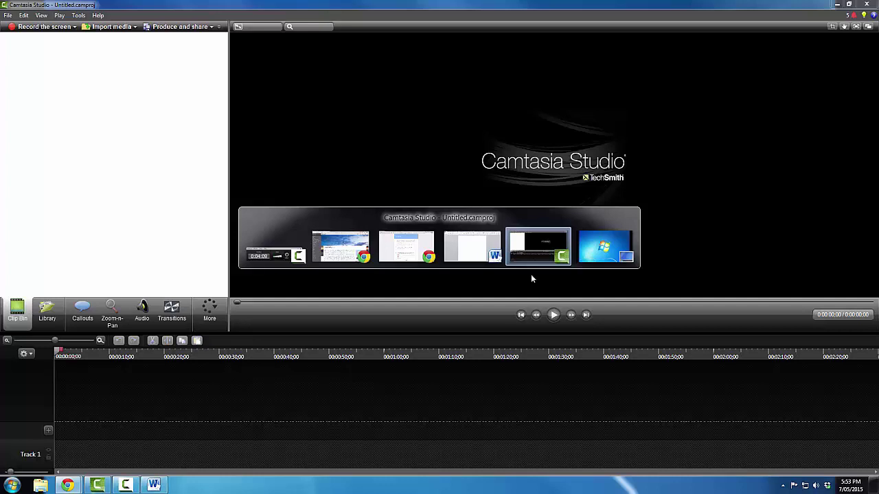
pyautogui.hotkey('alt', 'Tab')
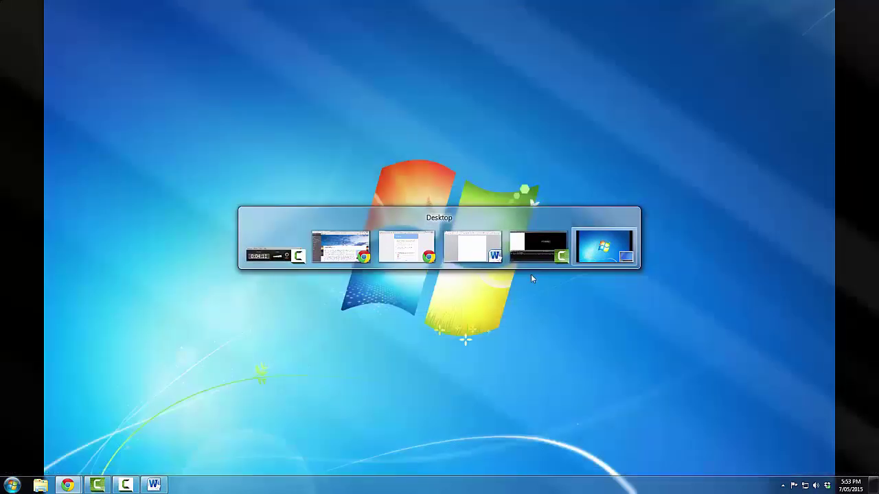
pyautogui.hotkey('alt', 'Tab')
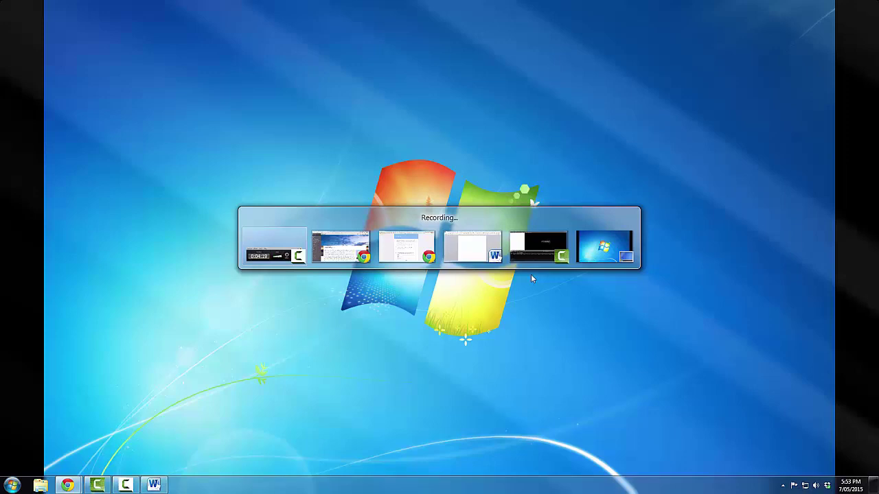
pyautogui.hotkey('alt', 'Tab')
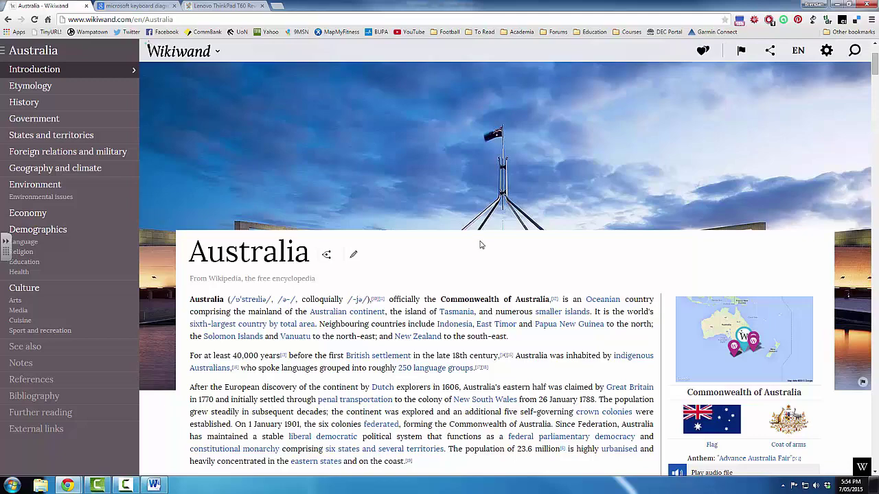
# - Copy the Government section's opening paragraph, starting 'Australia is a constitutional monarchy'
pyautogui.scroll(-2, 481, 244)
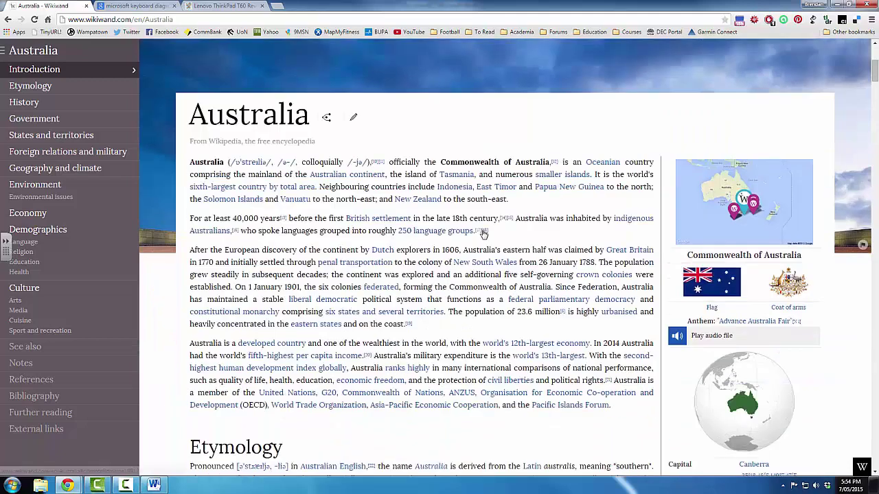
pyautogui.click(28, 120)
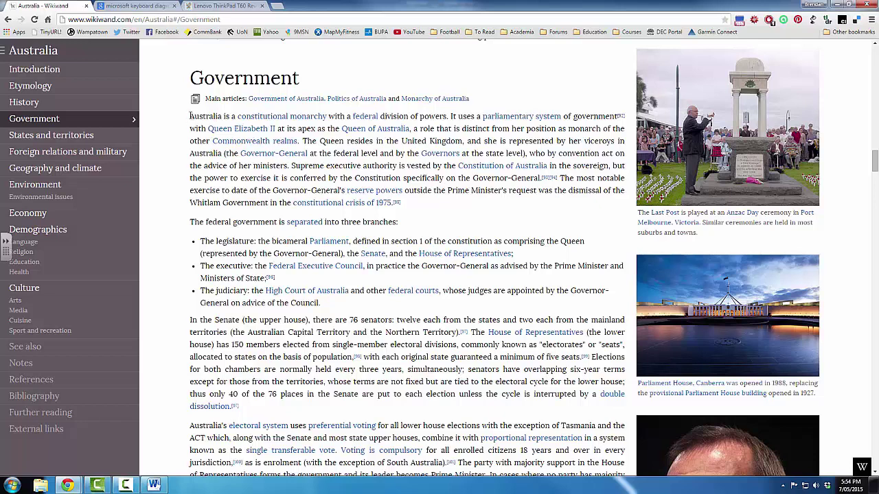
pyautogui.moveTo(190, 116); pyautogui.dragTo(401, 203)
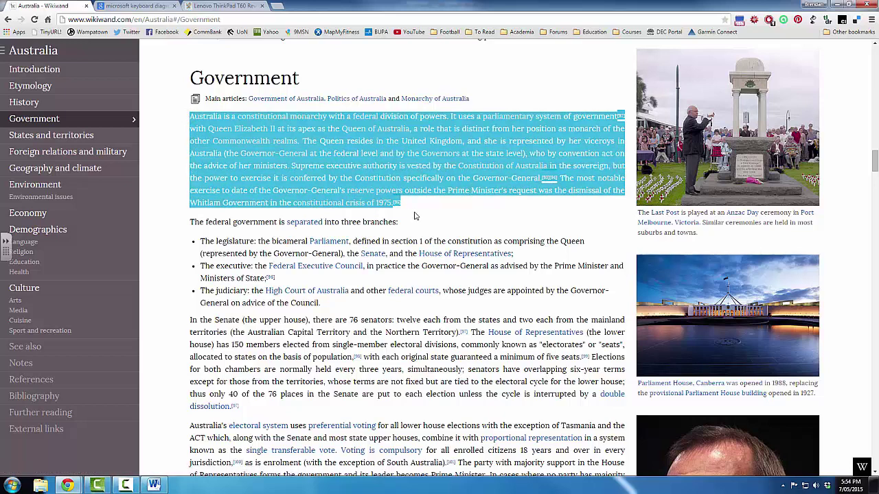
pyautogui.rightClick(355, 177)
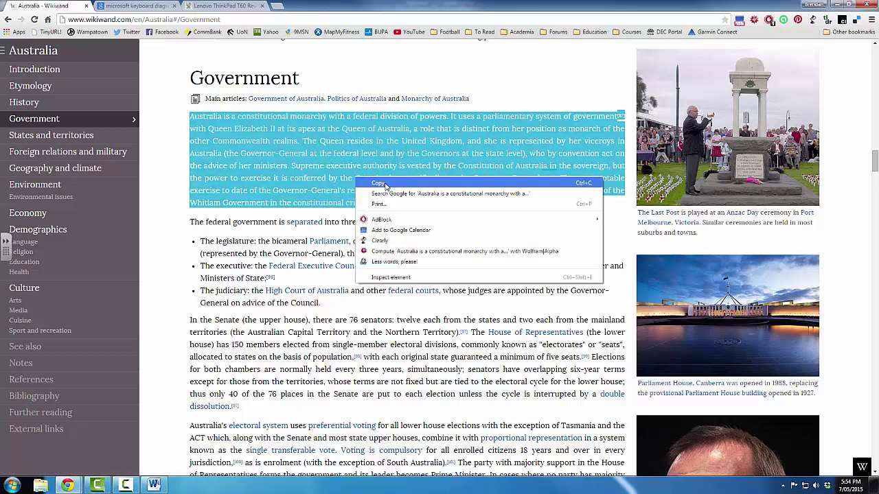
pyautogui.click(386, 184)
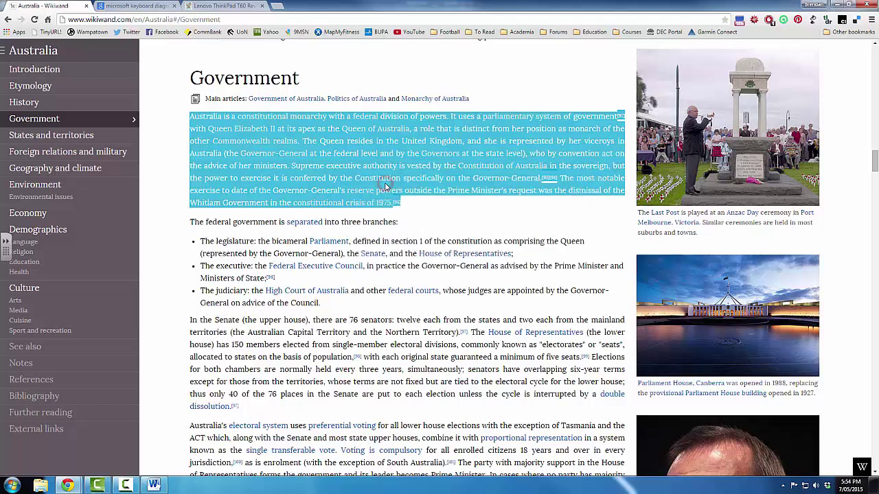
# - Switch to Word with Alt+Tab and paste the Government paragraph as text only
pyautogui.hotkey('alt', 'Tab')
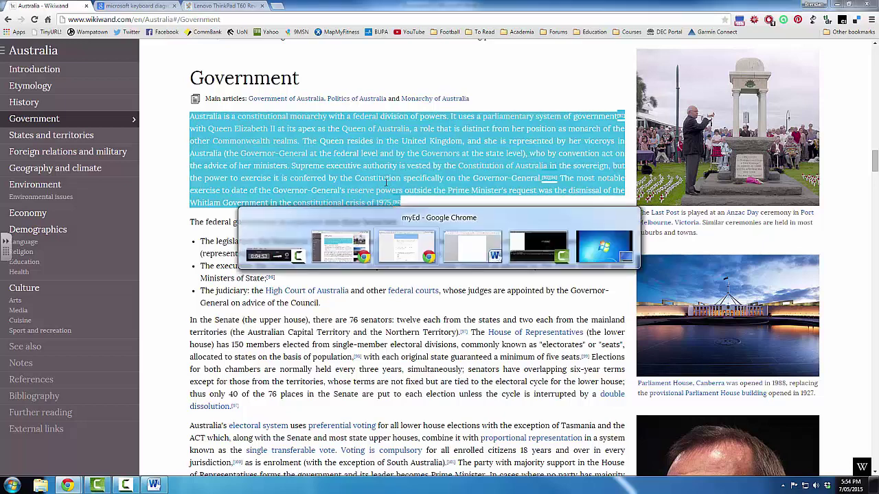
pyautogui.hotkey('alt', 'Tab')
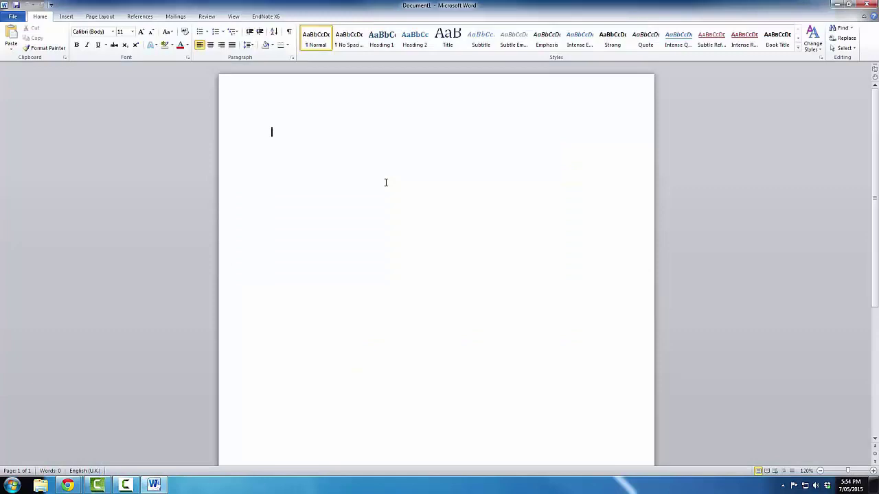
pyautogui.rightClick(339, 157)
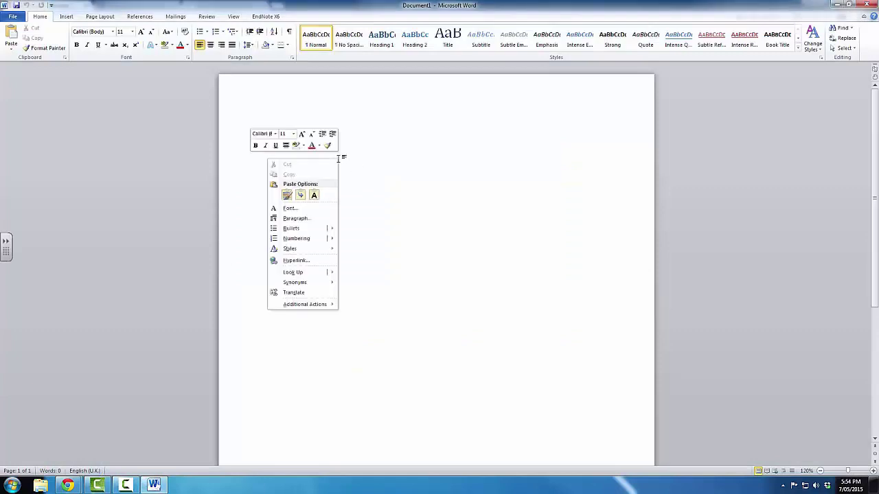
pyautogui.click(315, 195)
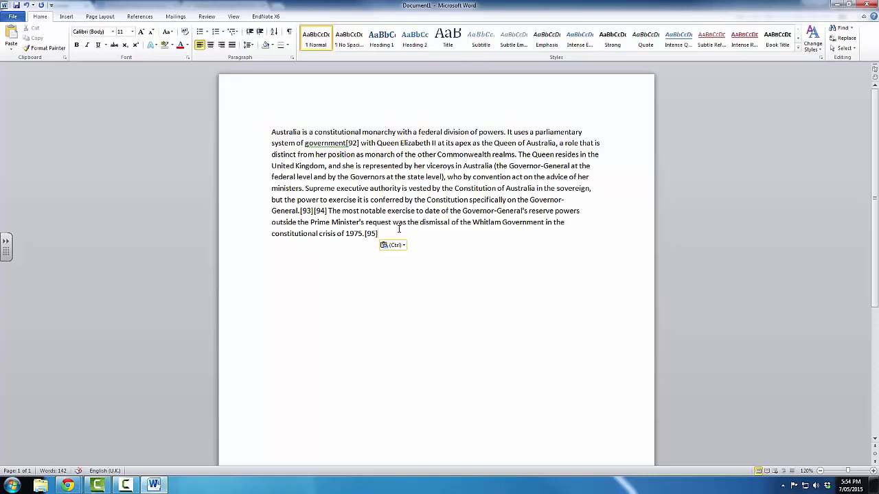
pyautogui.hotkey('alt', 'Tab')
pyautogui.hotkey('alt', 'Tab')
pyautogui.hotkey('alt', 'Tab')
pyautogui.hotkey('alt', 'Tab')
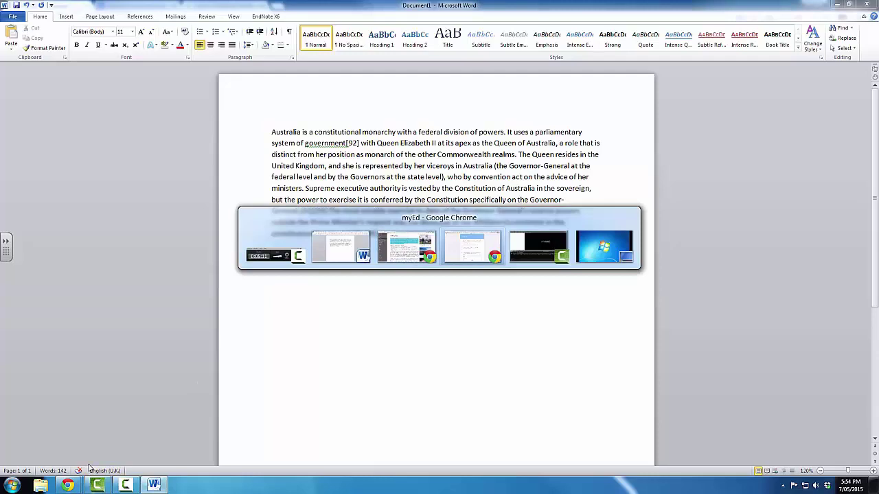
pyautogui.hotkey('alt', 'Tab')
pyautogui.hotkey('alt', 'Tab')
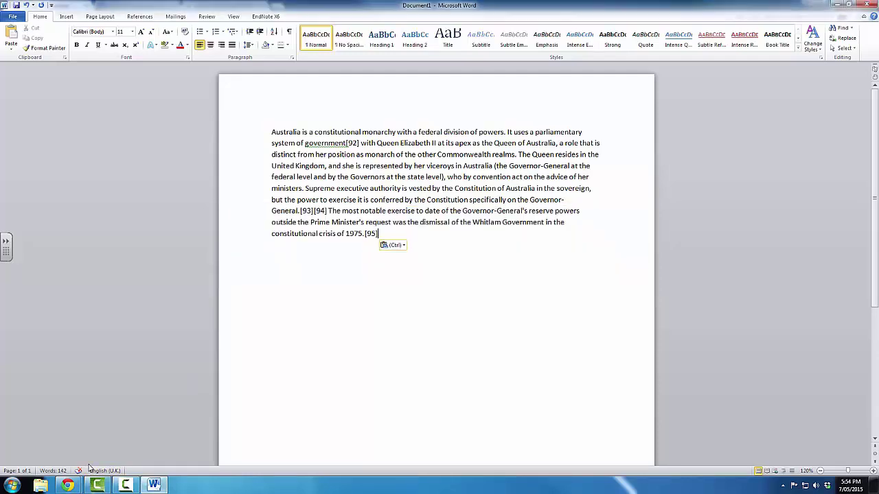
pyautogui.hotkey('alt', 'Tab')
pyautogui.hotkey('ctrl', 'Tab')
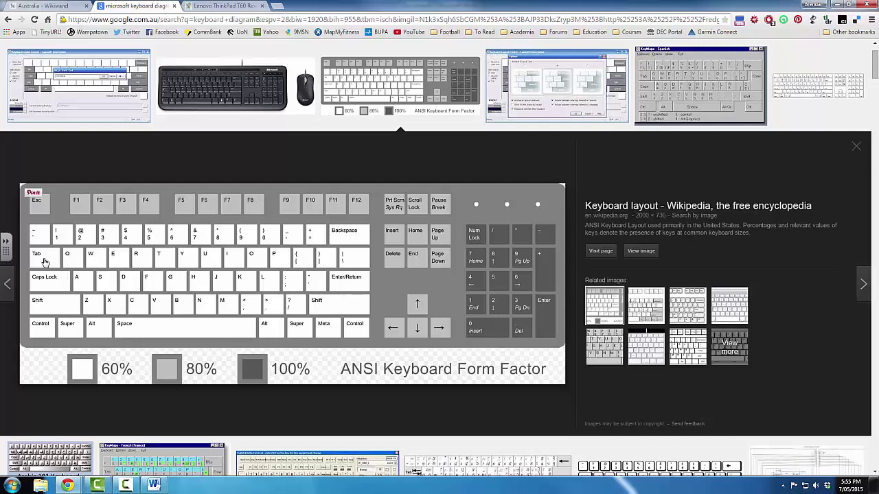
pyautogui.hotkey('alt', 'Tab')
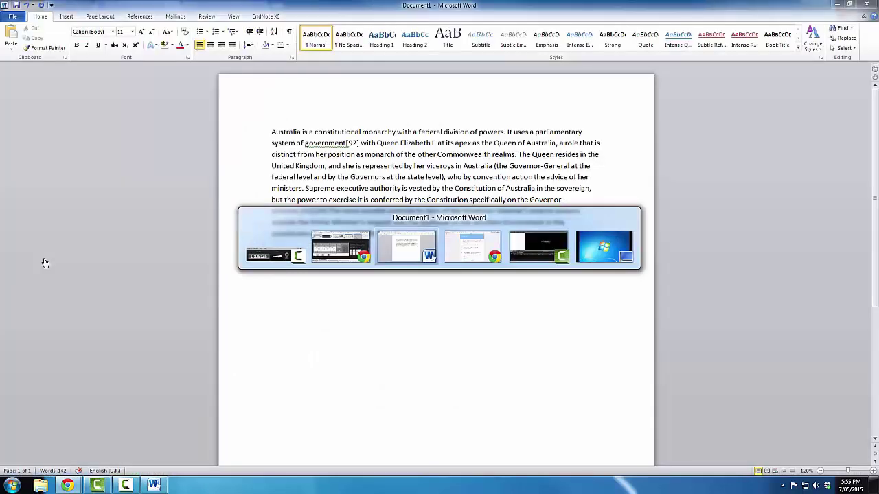
pyautogui.hotkey('alt', 'Tab')
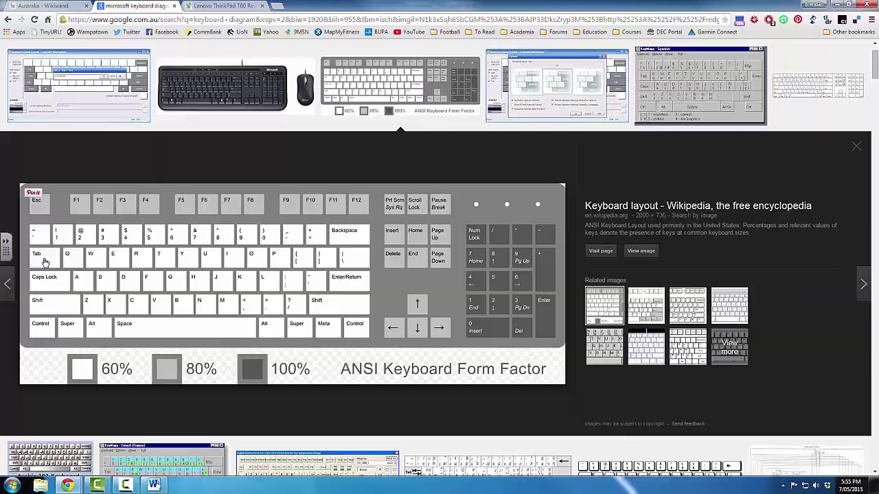
pyautogui.hotkey('alt', 'Tab')
pyautogui.hotkey('alt', 'Tab')
pyautogui.hotkey('alt', 'Tab')
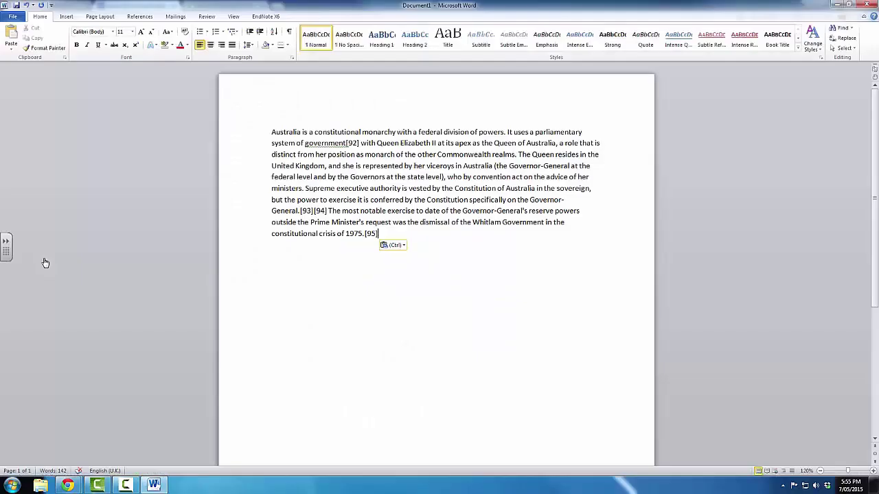
pyautogui.hotkey('alt', 'Tab')
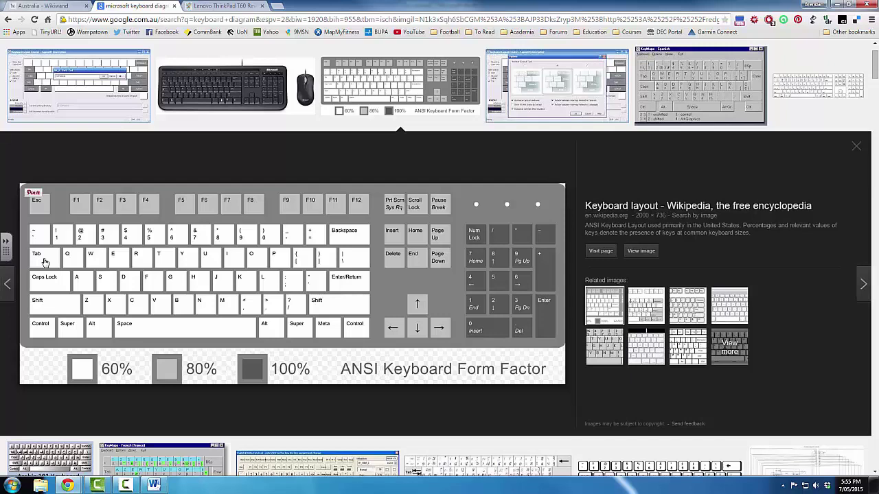
pyautogui.hotkey('alt', 'Tab')
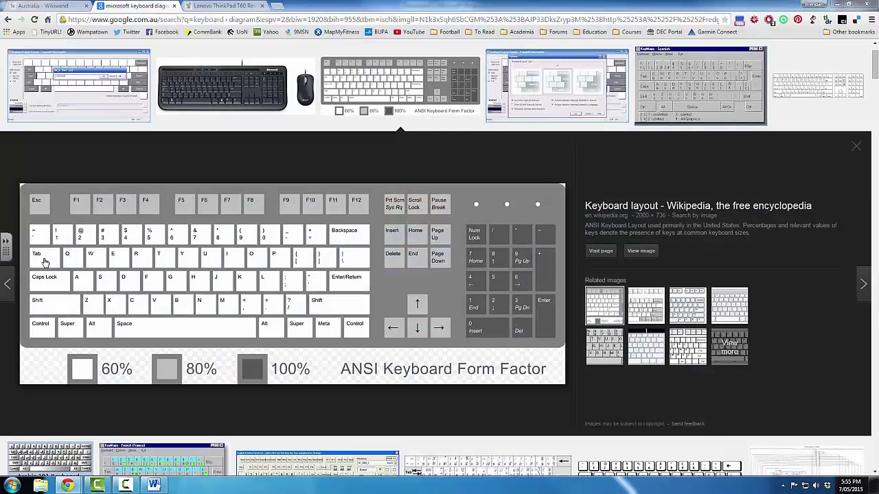
pyautogui.hotkey('alt', 'Tab')
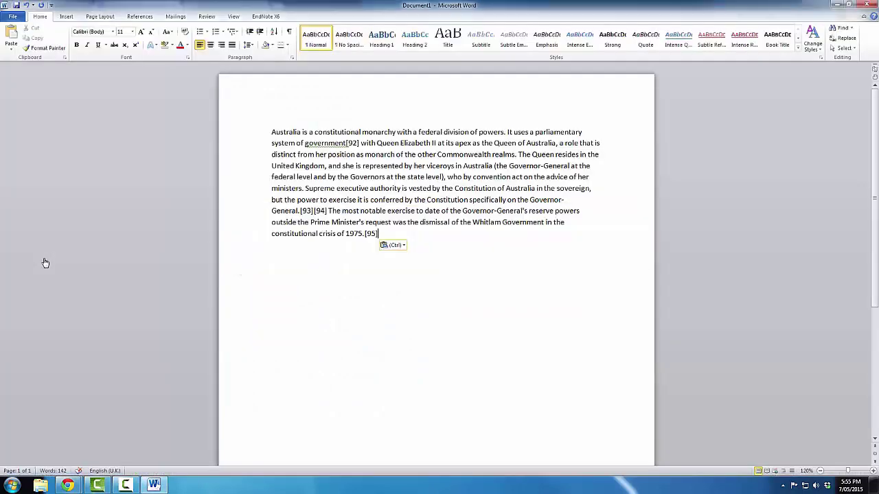
# - Cycle through Camtasia Studio, the desktop and the other open windows with repeated Alt+Tab
pyautogui.hotkey('alt', 'Tab')
pyautogui.hotkey('alt', 'Tab')
pyautogui.hotkey('alt', 'Tab')
pyautogui.hotkey('alt', 'Tab')
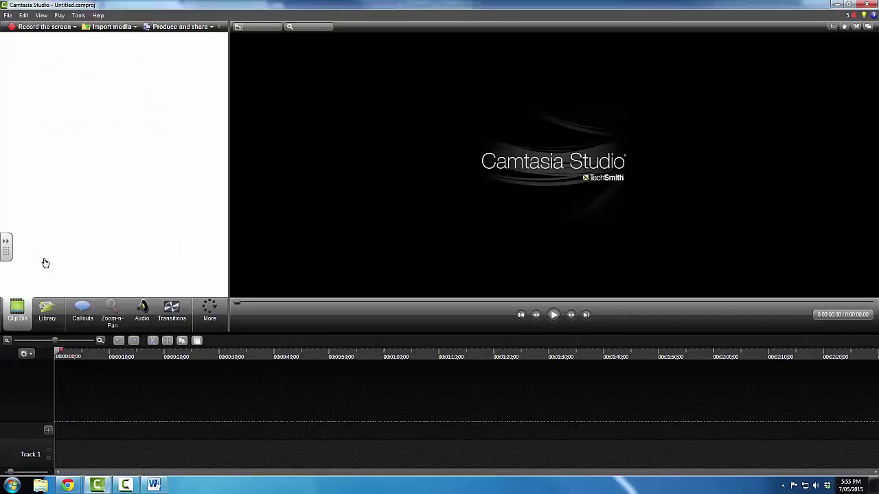
pyautogui.hotkey('alt', 'Tab')
pyautogui.hotkey('alt', 'Tab')
pyautogui.hotkey('alt', 'Tab')
pyautogui.hotkey('alt', 'Tab')
pyautogui.hotkey('alt', 'Tab')
pyautogui.hotkey('alt', 'Tab')
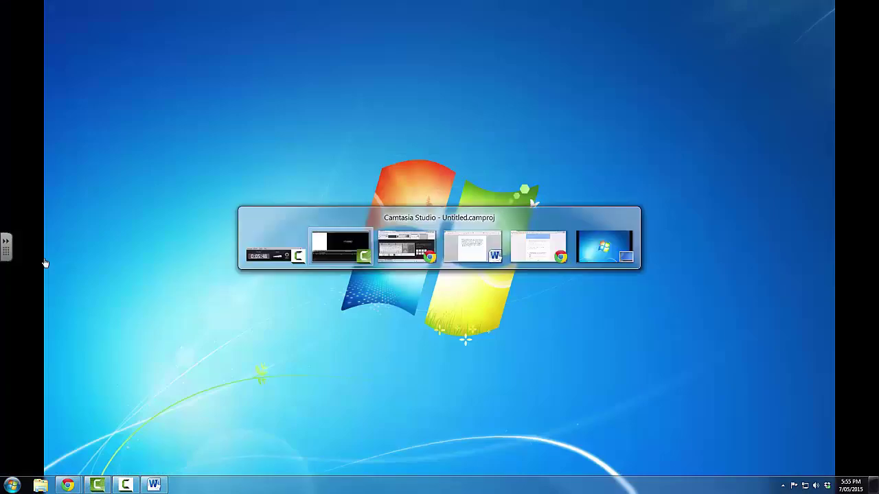
pyautogui.hotkey('alt', 'Tab')
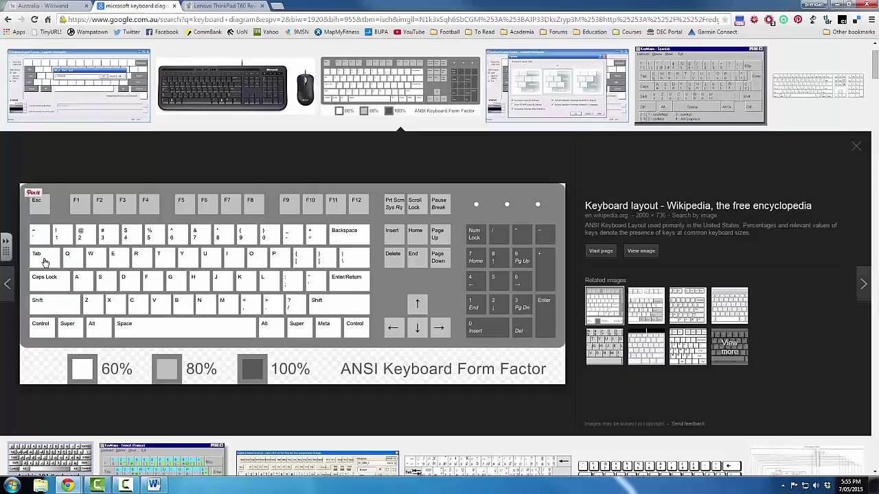
pyautogui.hotkey('alt', 'Tab')
pyautogui.hotkey('alt', 'Tab')
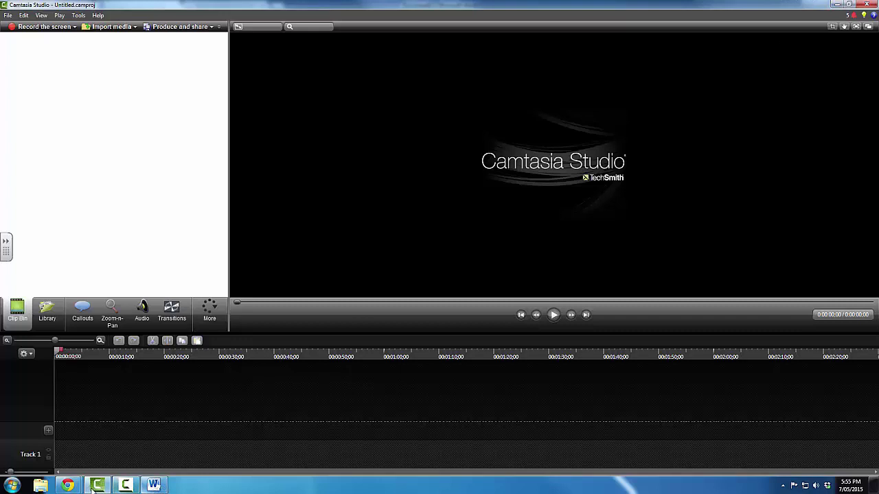
pyautogui.click(67, 486)
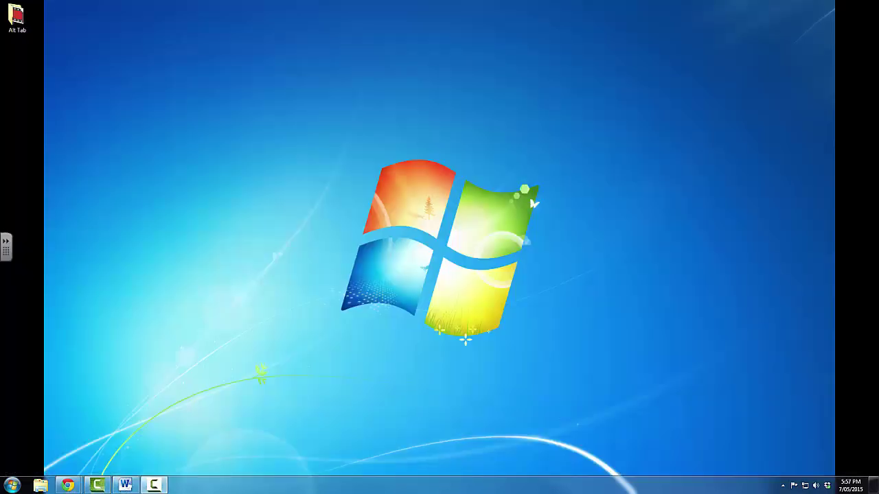